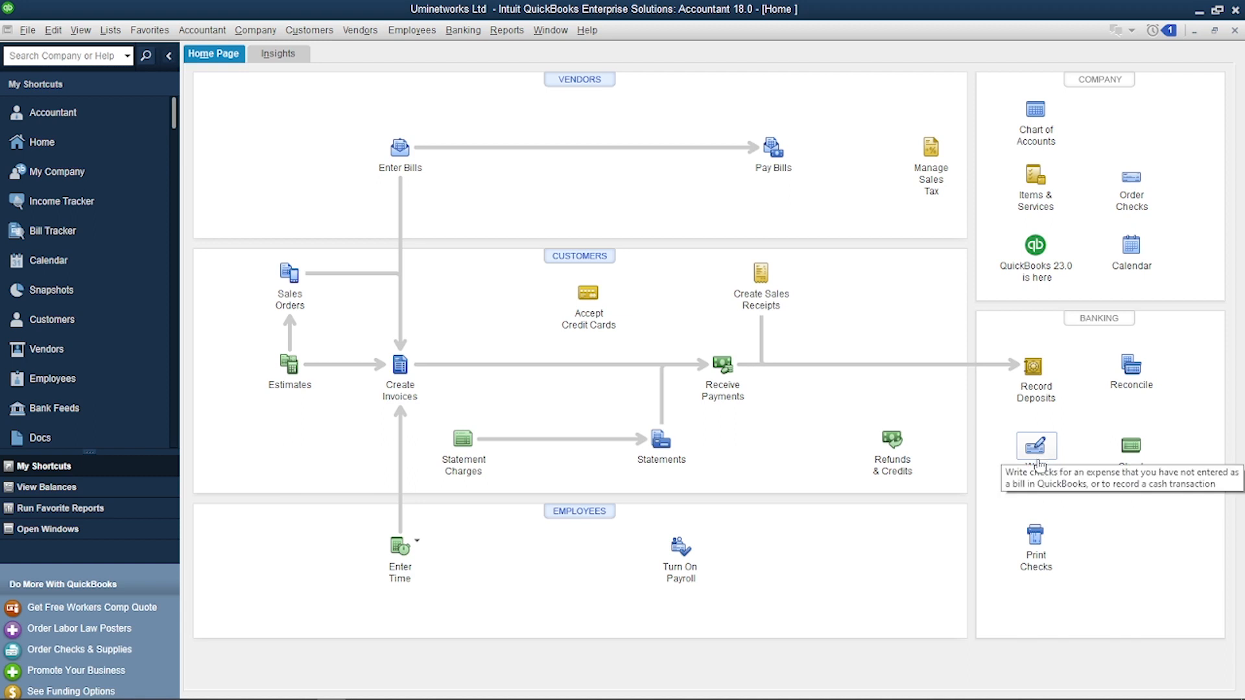
# Step: Start a new check drawn on the Bank Accounts sub-account listed above FCMB, and dismiss the default accounts notice
pyautogui.click(454, 35)
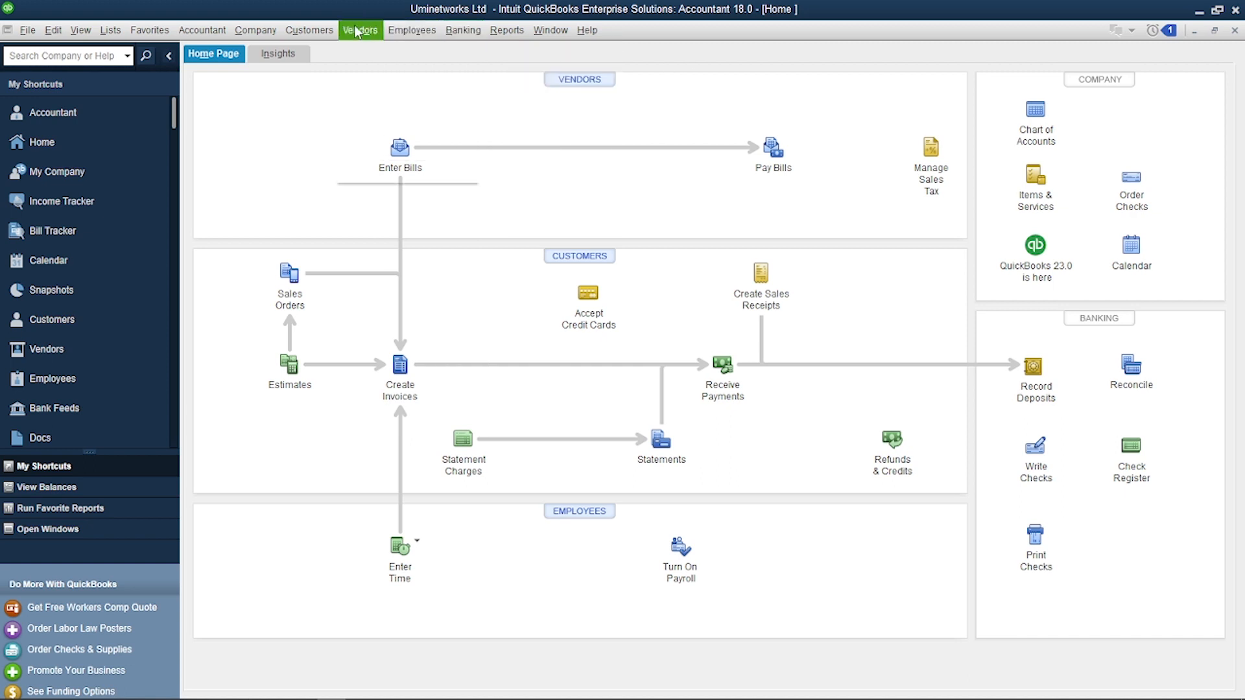
pyautogui.click(360, 30)
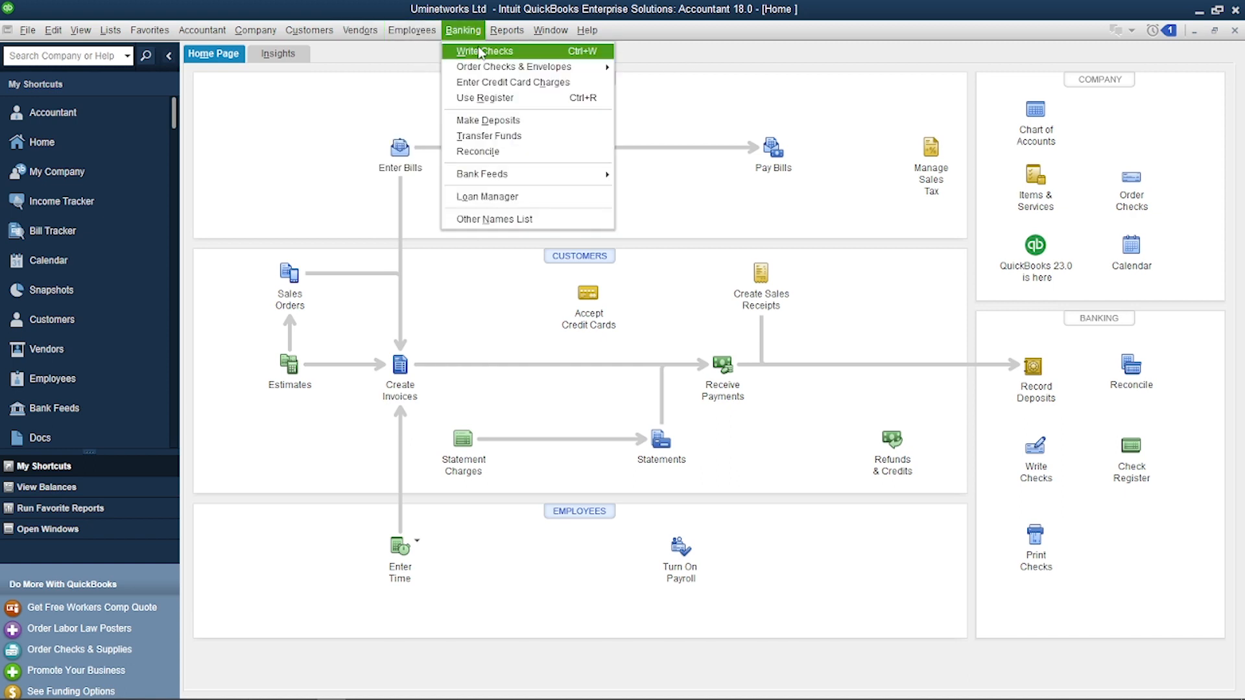
pyautogui.click(480, 51)
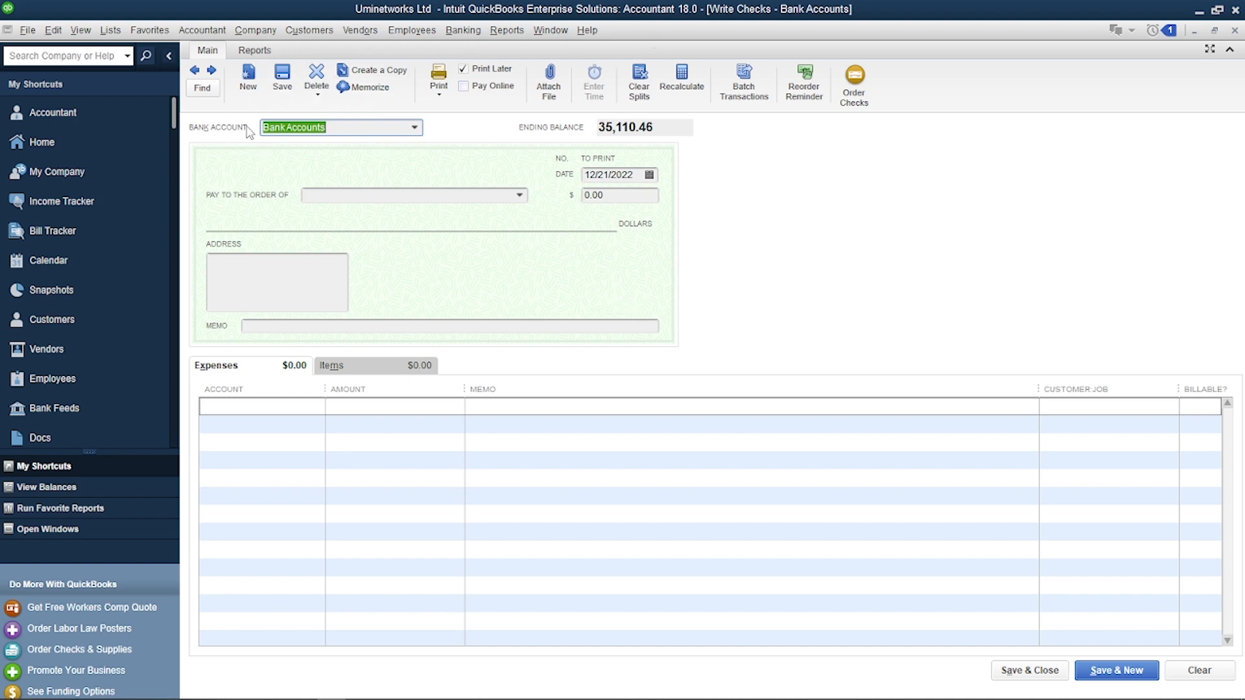
pyautogui.click(415, 127)
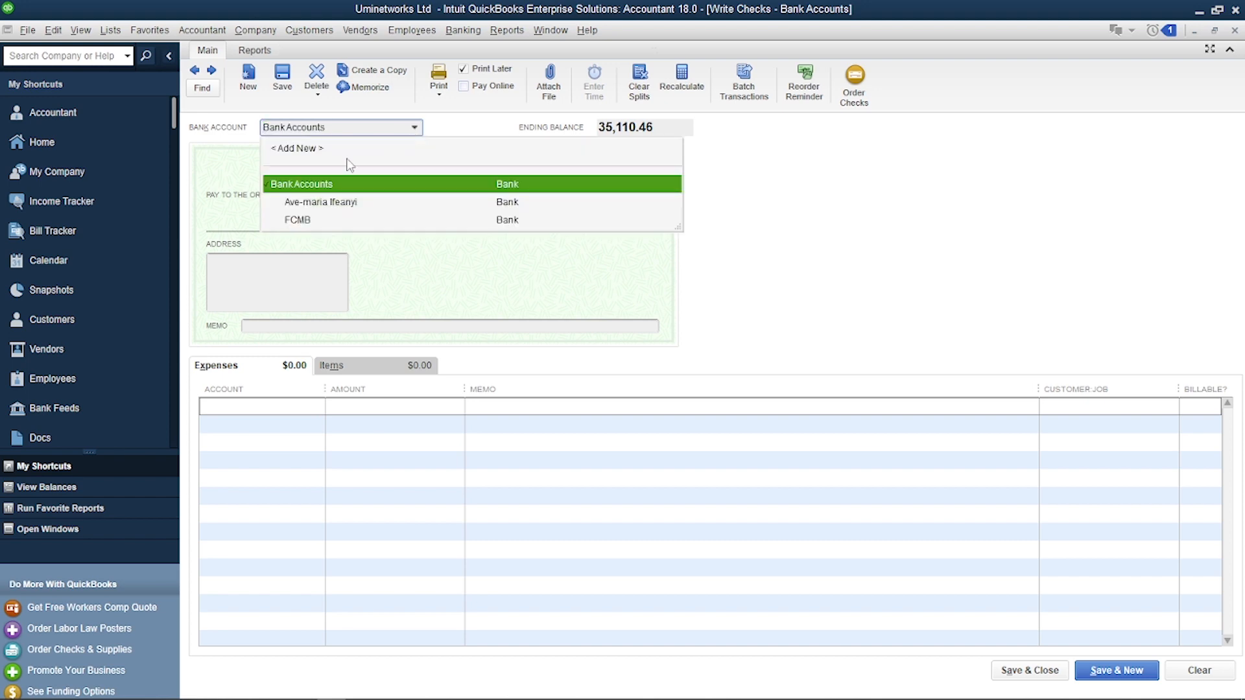
pyautogui.click(320, 204)
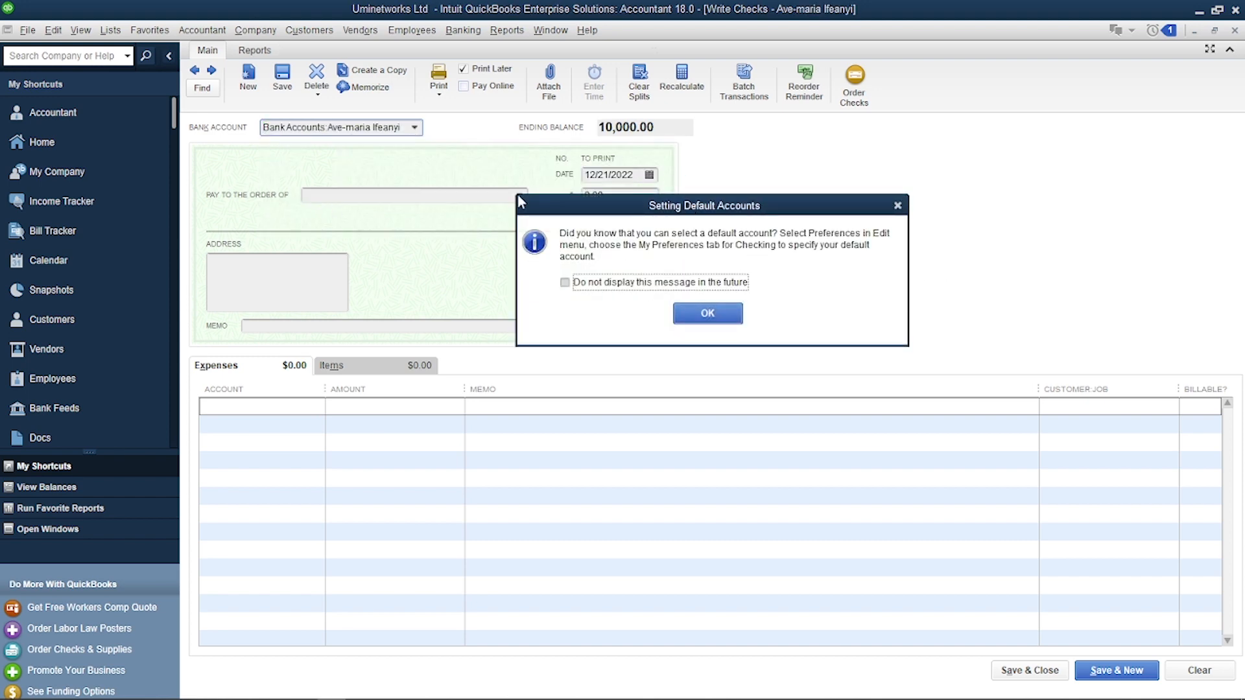
pyautogui.click(723, 322)
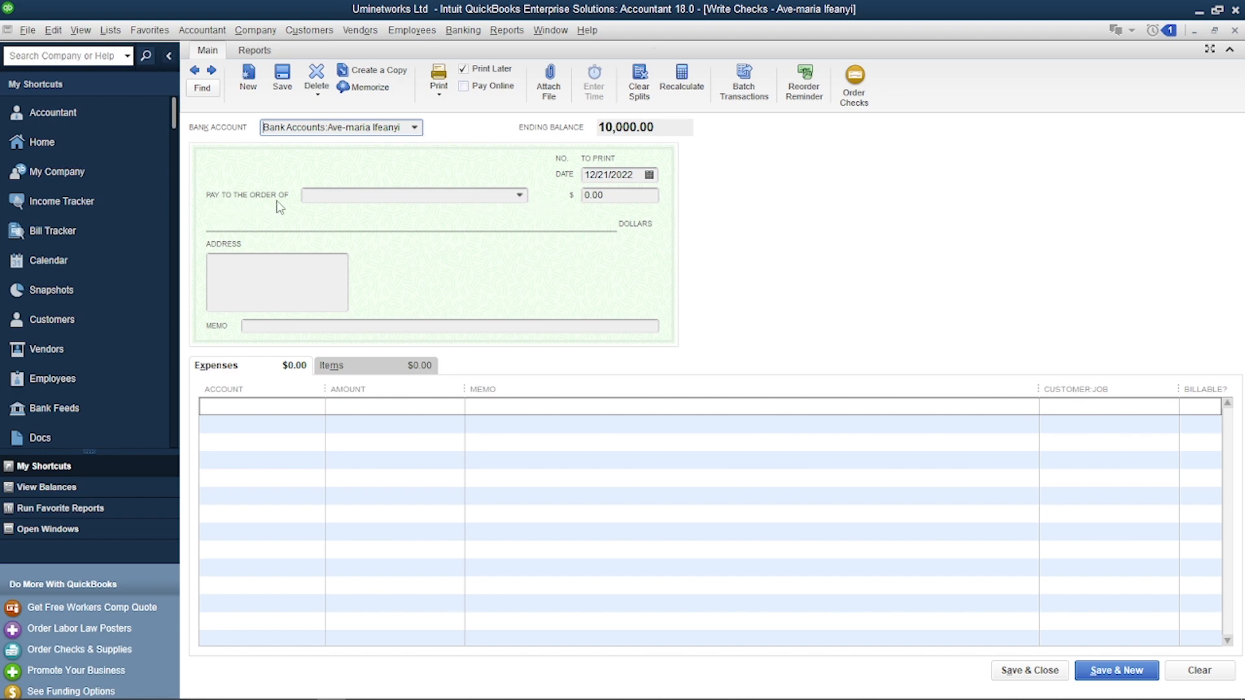
# Step: Make the check payable to the vendor listed just below Federal Inland Revenue Service
pyautogui.click(521, 199)
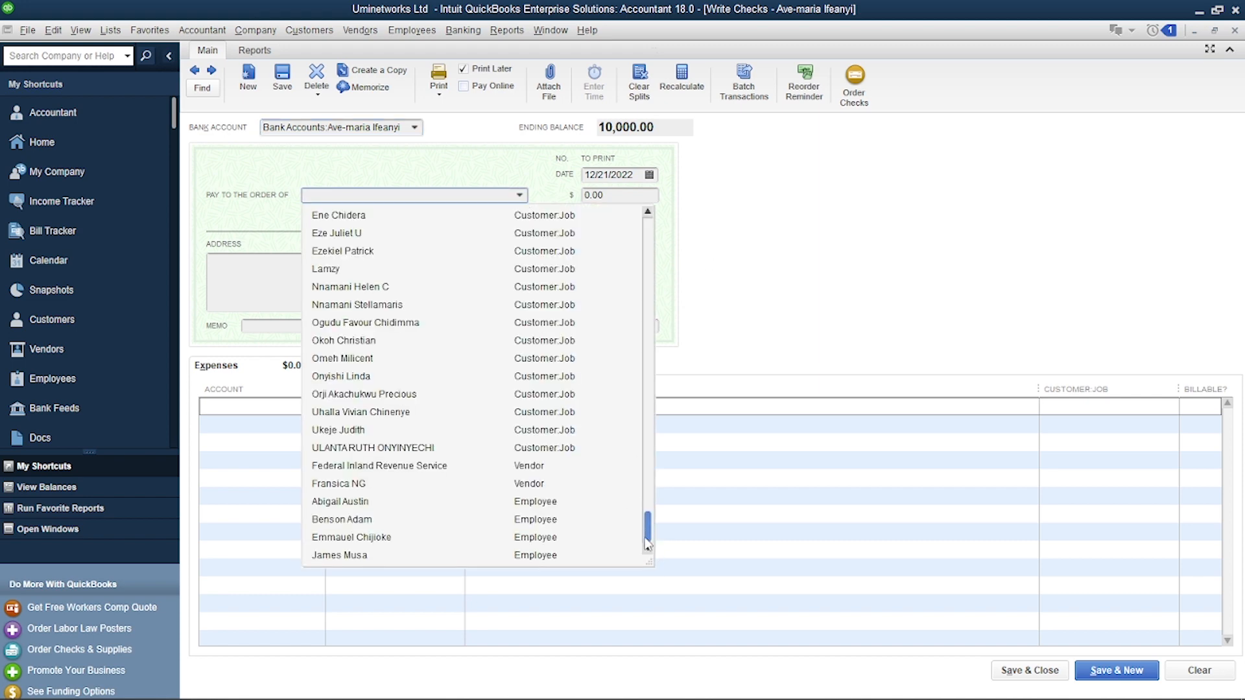
pyautogui.click(525, 486)
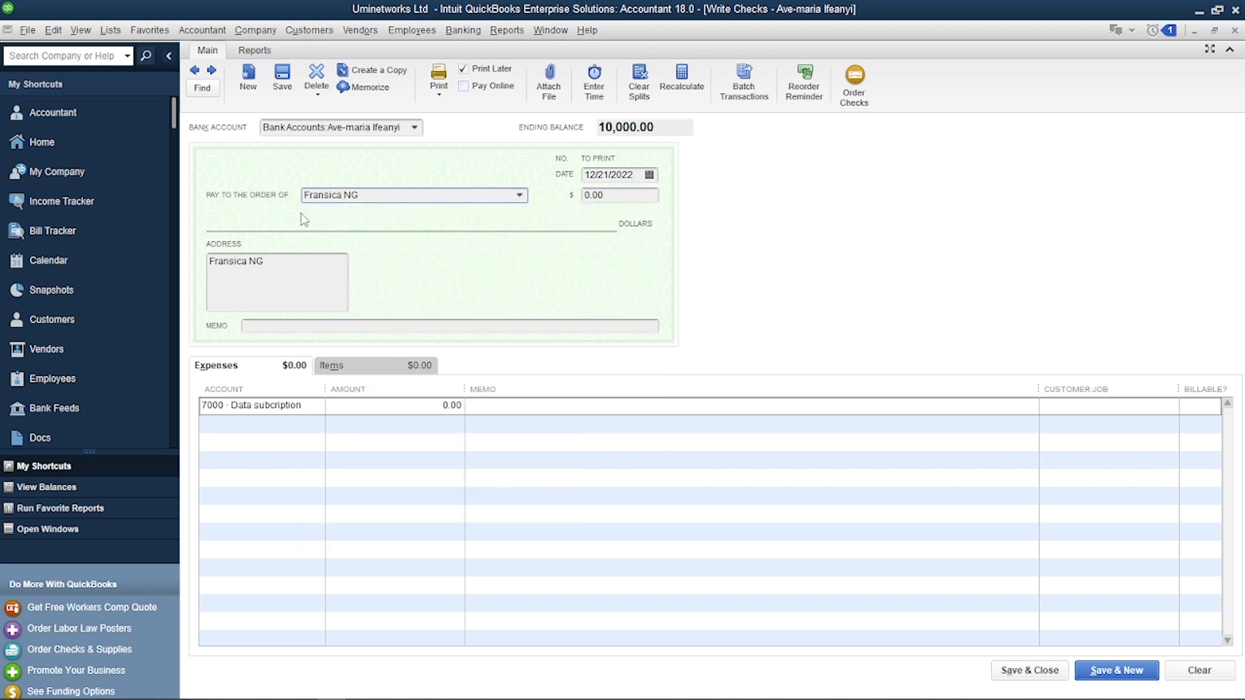
pyautogui.click(613, 197)
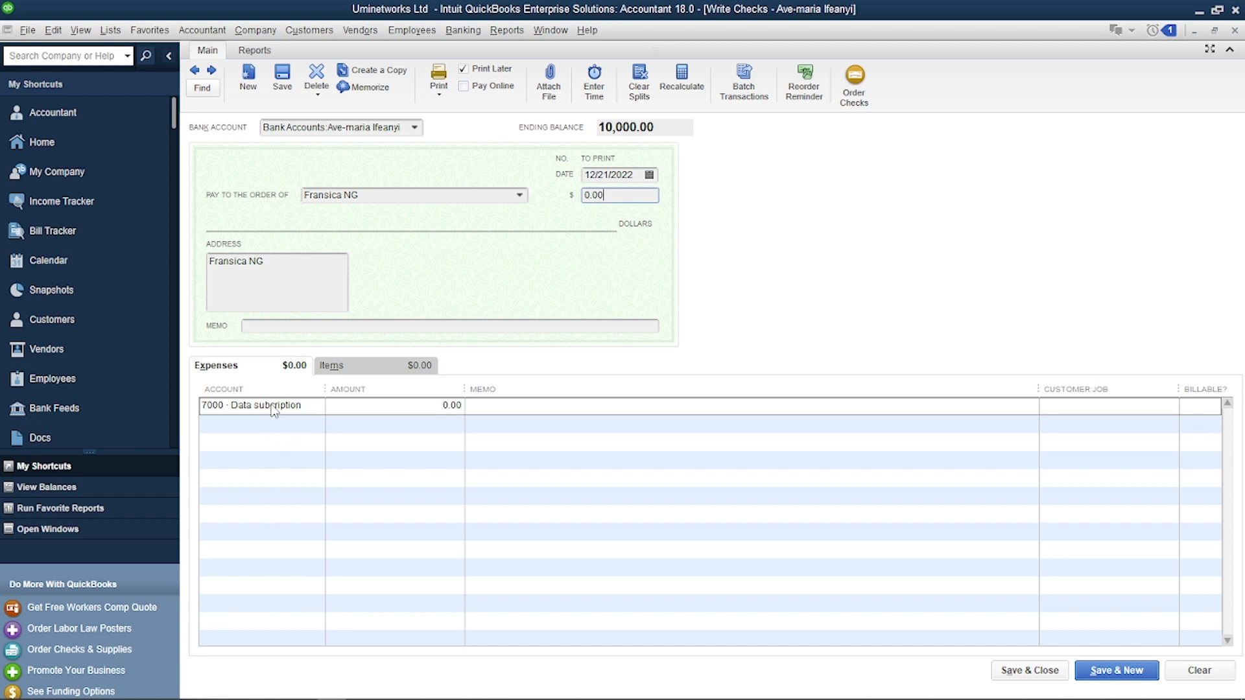
pyautogui.click(311, 408)
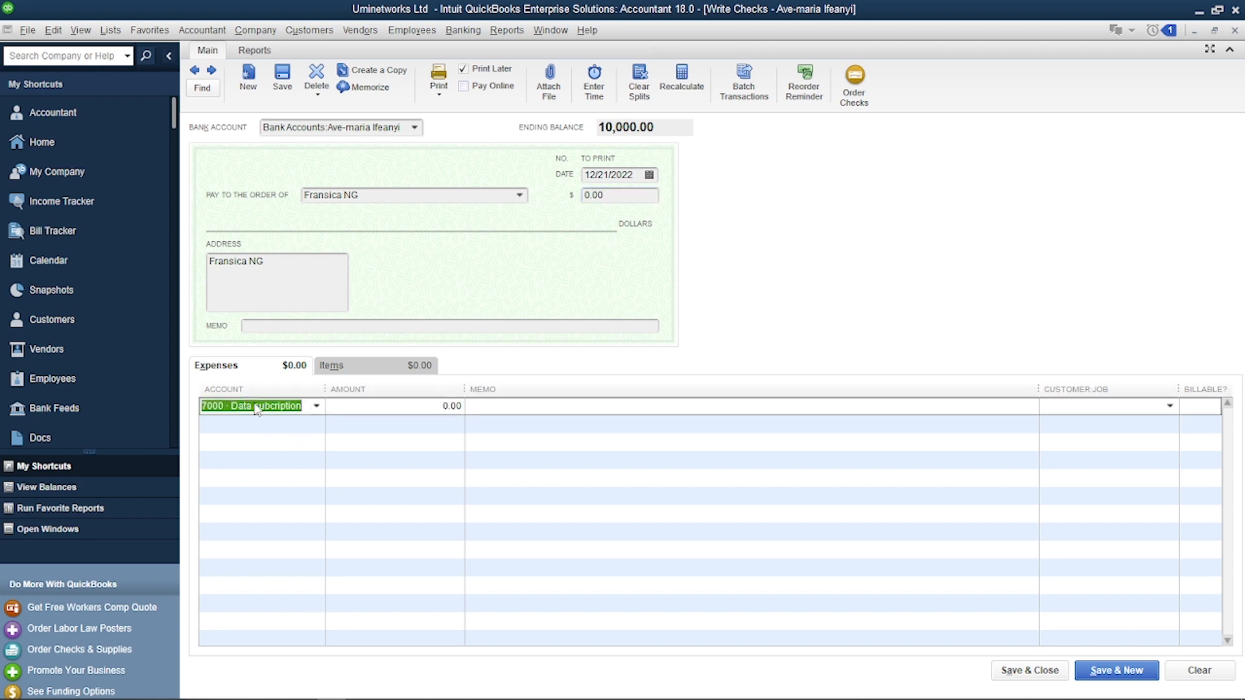
pyautogui.click(317, 407)
pyautogui.click(317, 406)
pyautogui.click(317, 407)
pyautogui.click(318, 407)
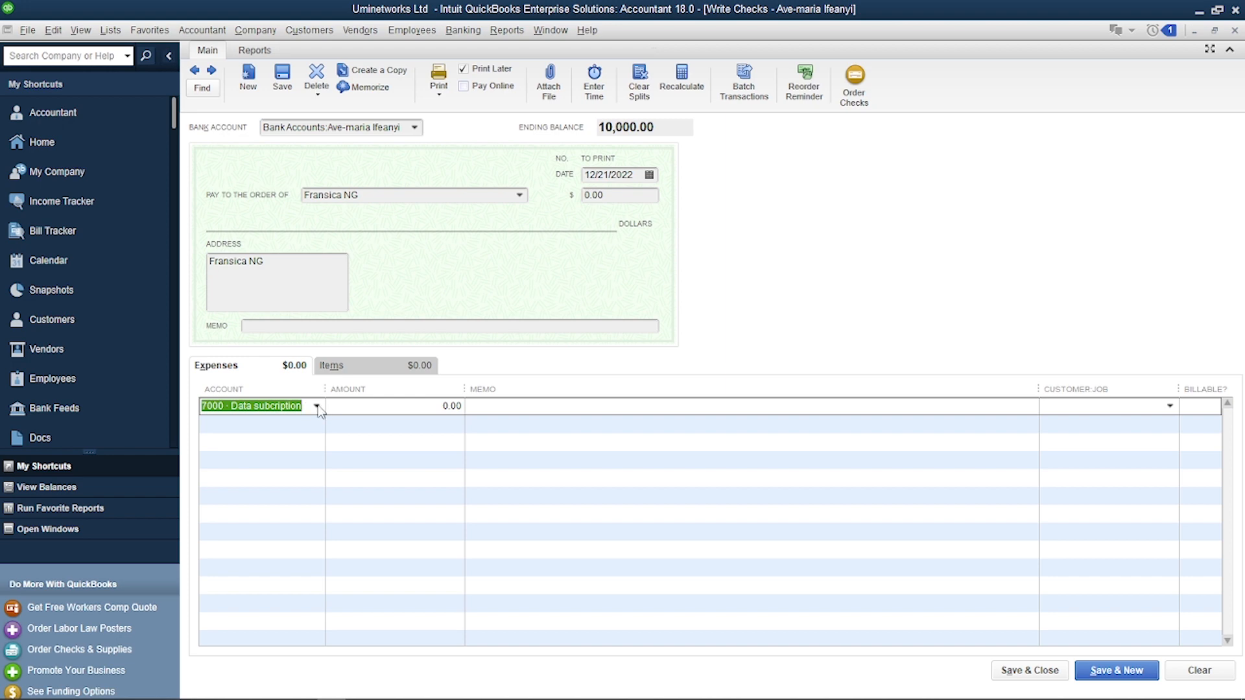
pyautogui.click(317, 407)
pyautogui.click(321, 382)
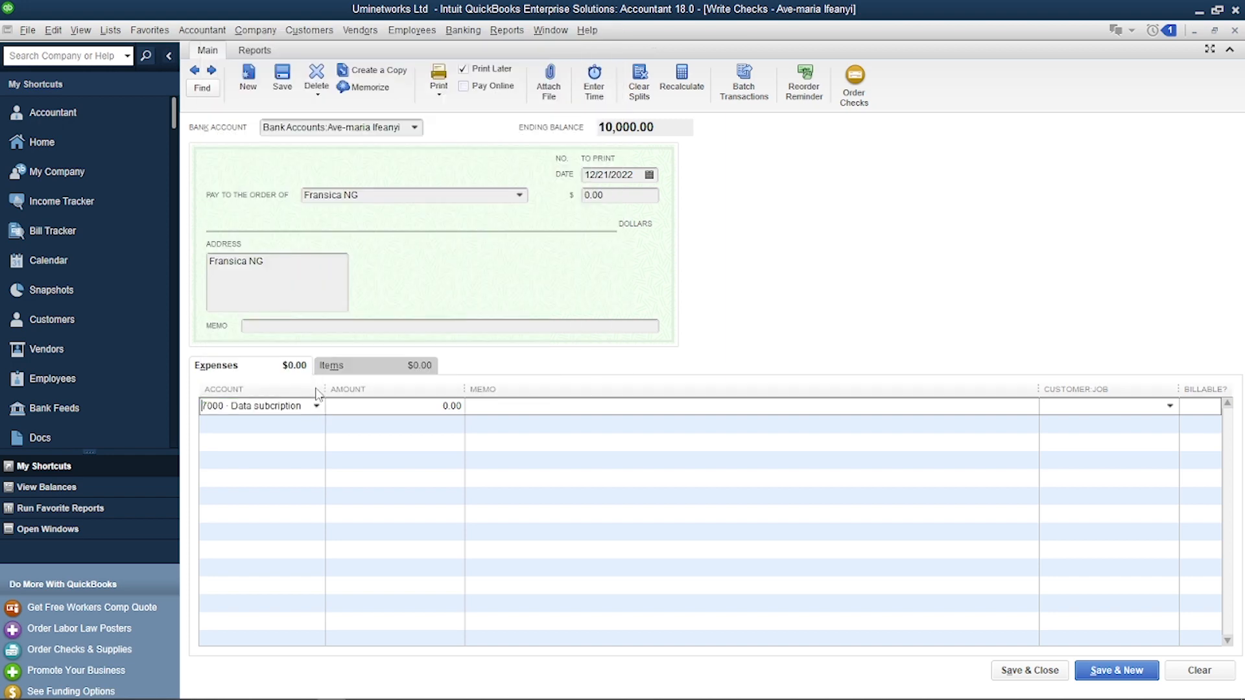
# Step: Set the amount of the 7000 · Data subcription expense line to 1000
pyautogui.click(440, 409)
pyautogui.moveTo(441, 408); pyautogui.dragTo(480, 408)
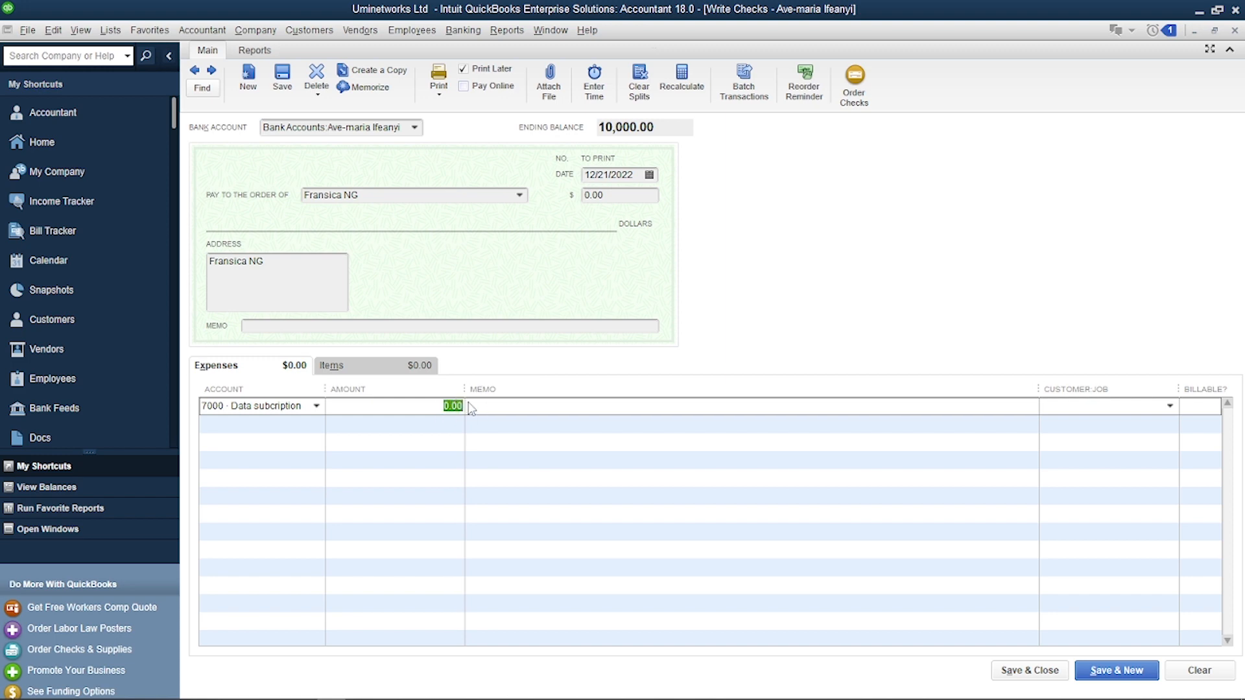
pyautogui.write('1000')
# Step: Add the memo "Data Sub for the month or week" to the expense line, and save and close the check
pyautogui.click(605, 410)
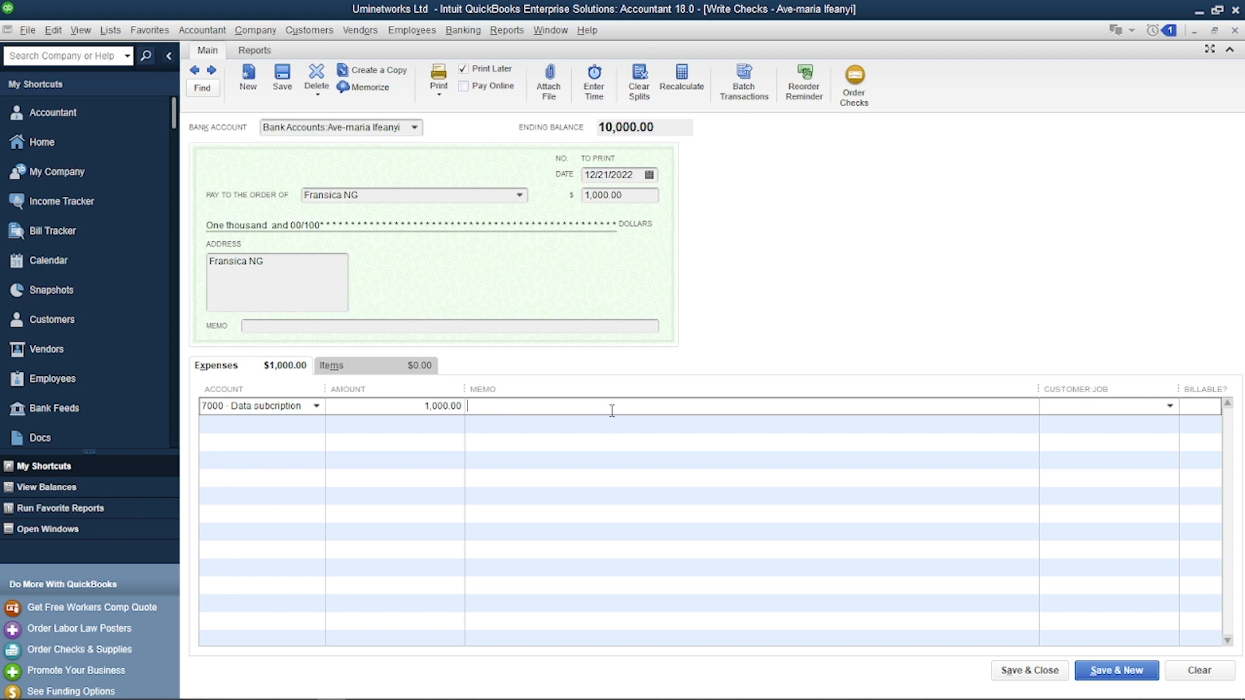
pyautogui.write('Data Sub for t')
pyautogui.write('he month or week')
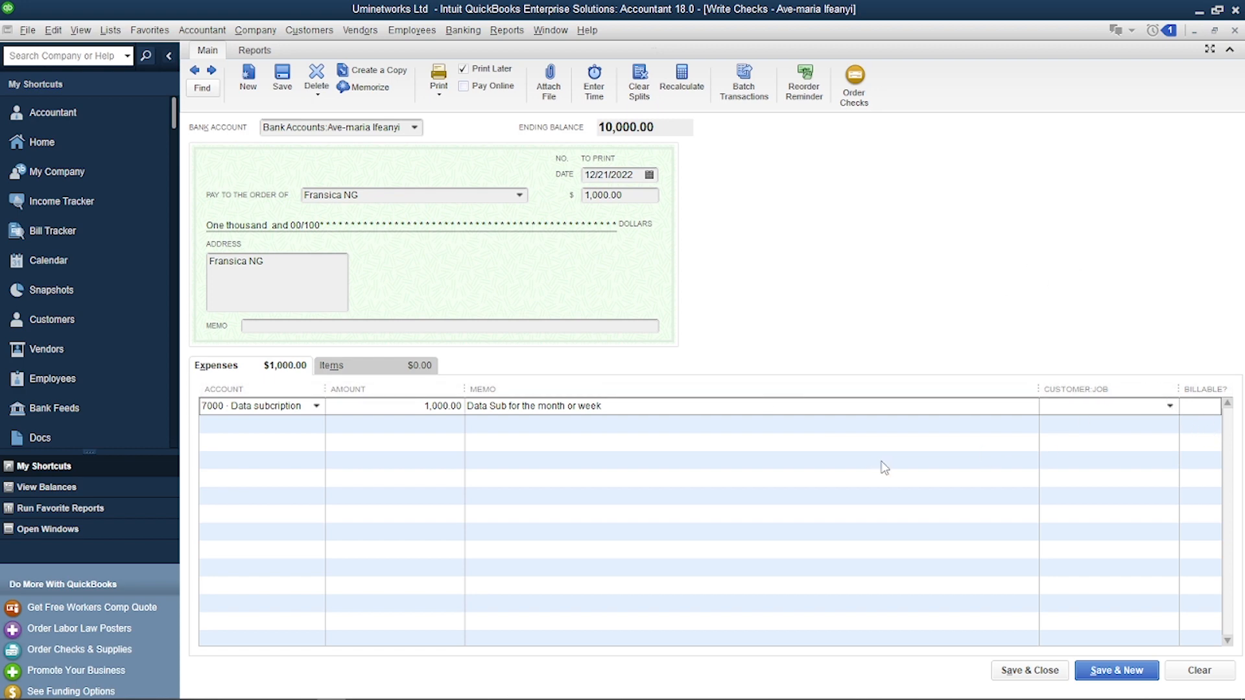
pyautogui.click(1046, 672)
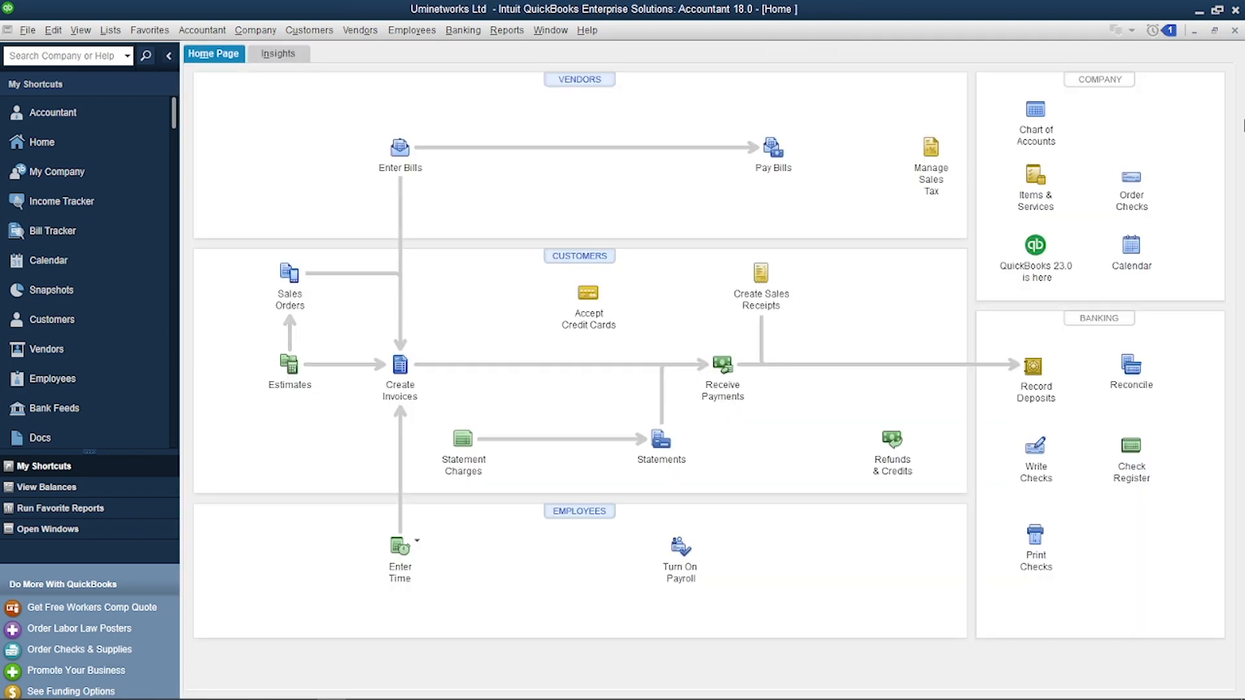
# Step: Open the Profit & Loss Standard report from the Company & Financial reports
pyautogui.click(507, 32)
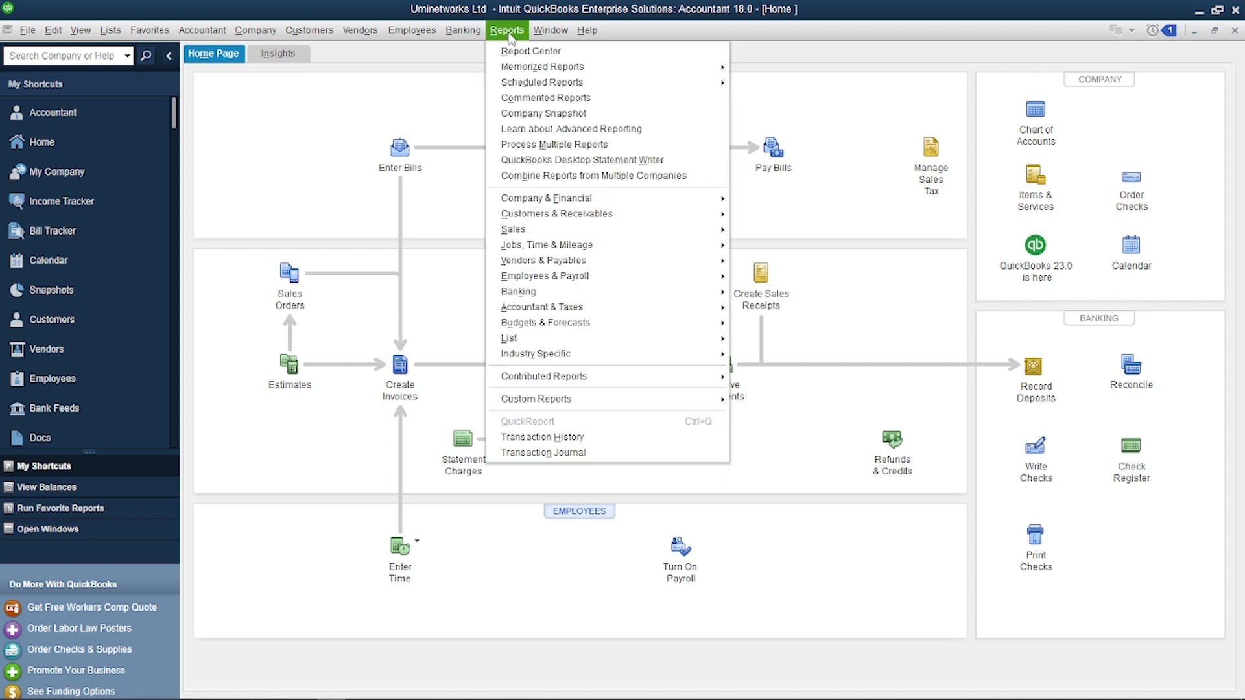
pyautogui.moveTo(571, 202)
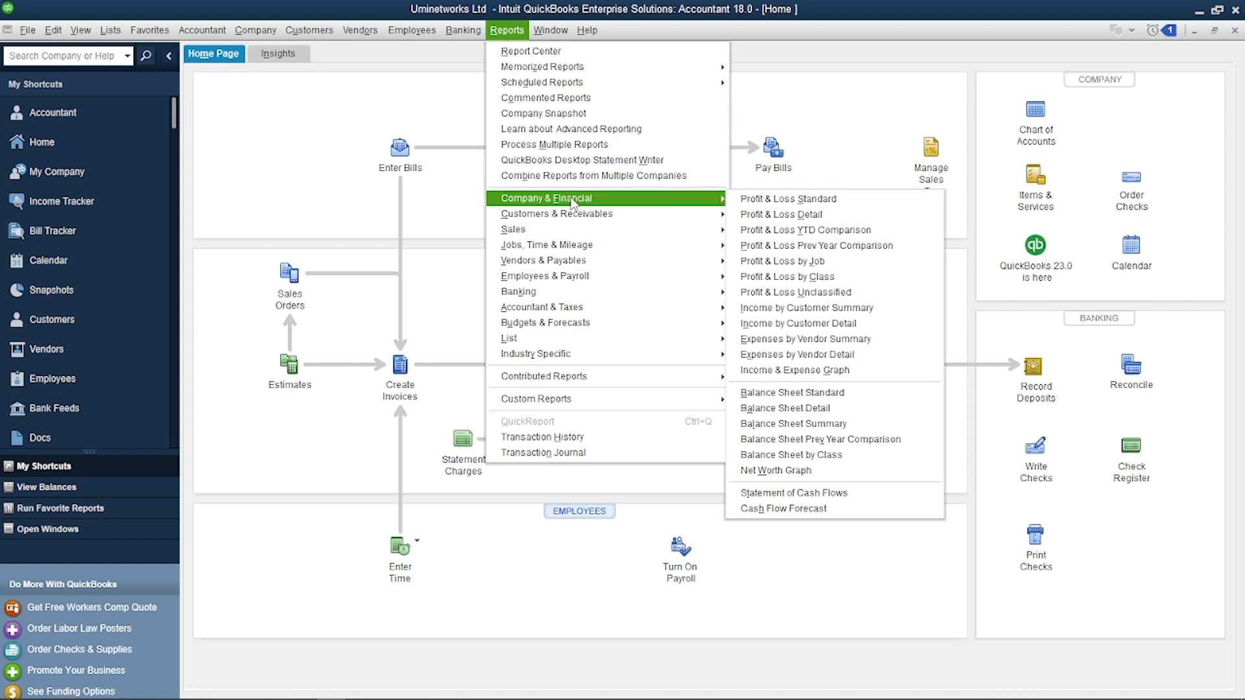
pyautogui.click(822, 201)
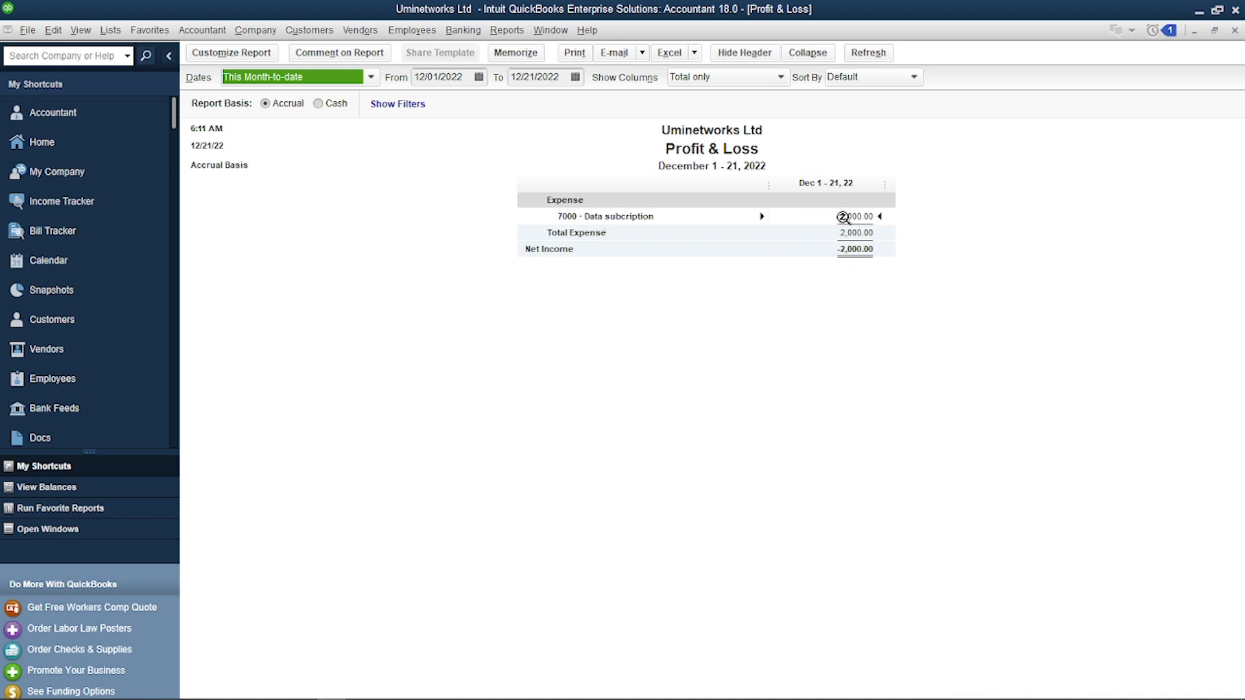
# Step: Examine the transactions behind the Data subcription expense total, including the new check, and close both reports
pyautogui.doubleClick(843, 218)
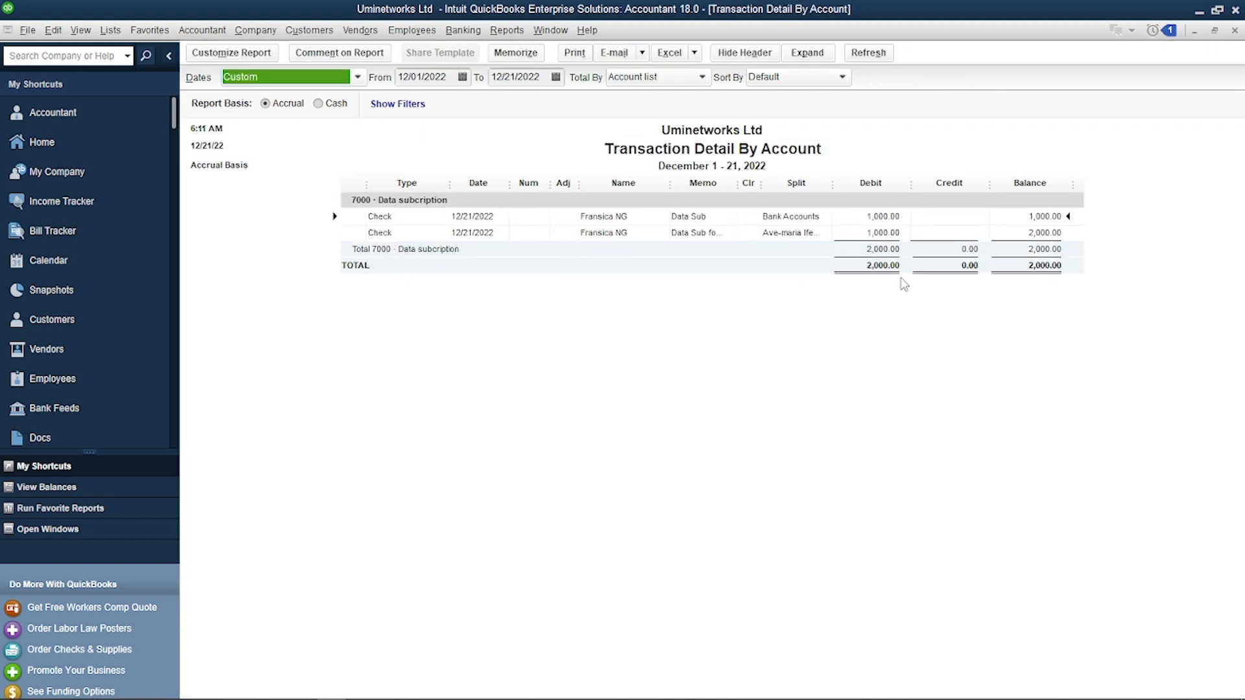
pyautogui.click(785, 232)
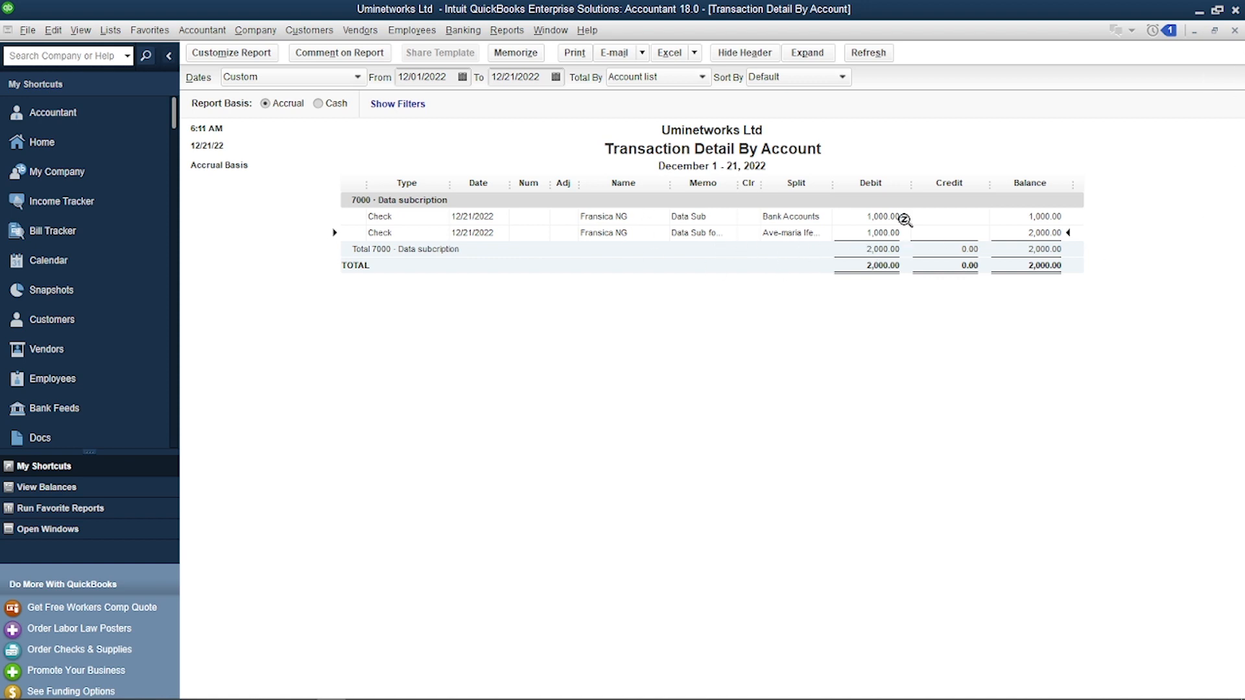
pyautogui.click(1235, 30)
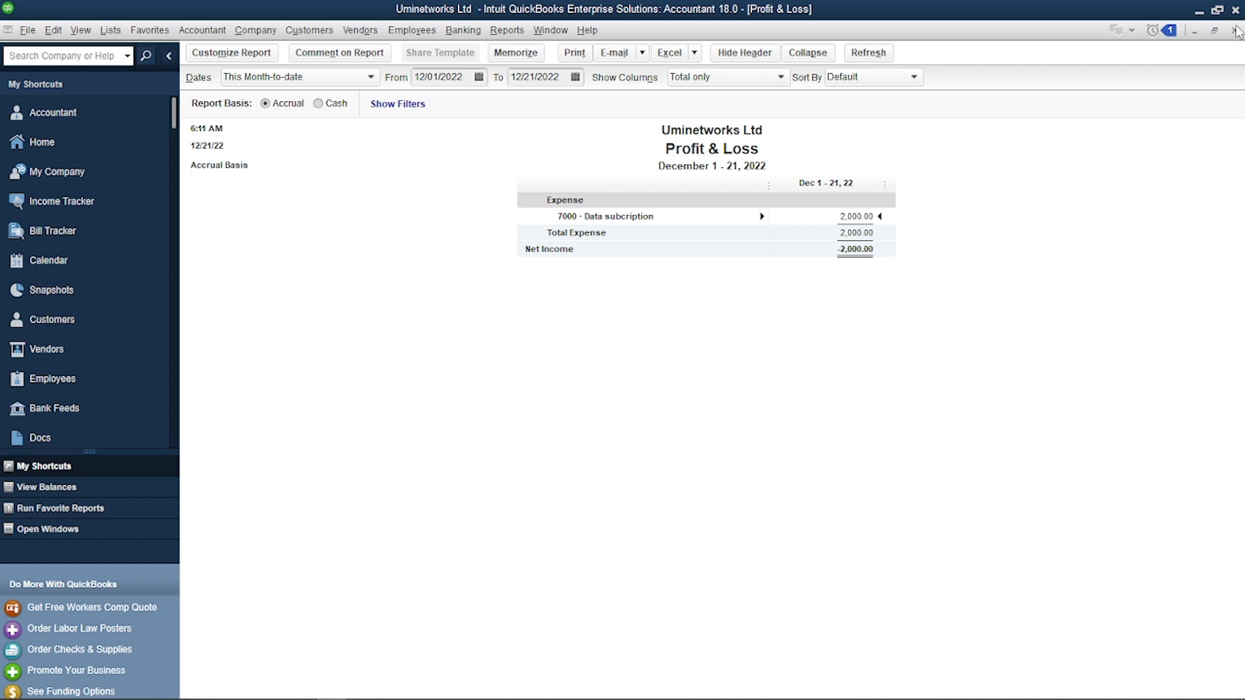
pyautogui.click(1234, 30)
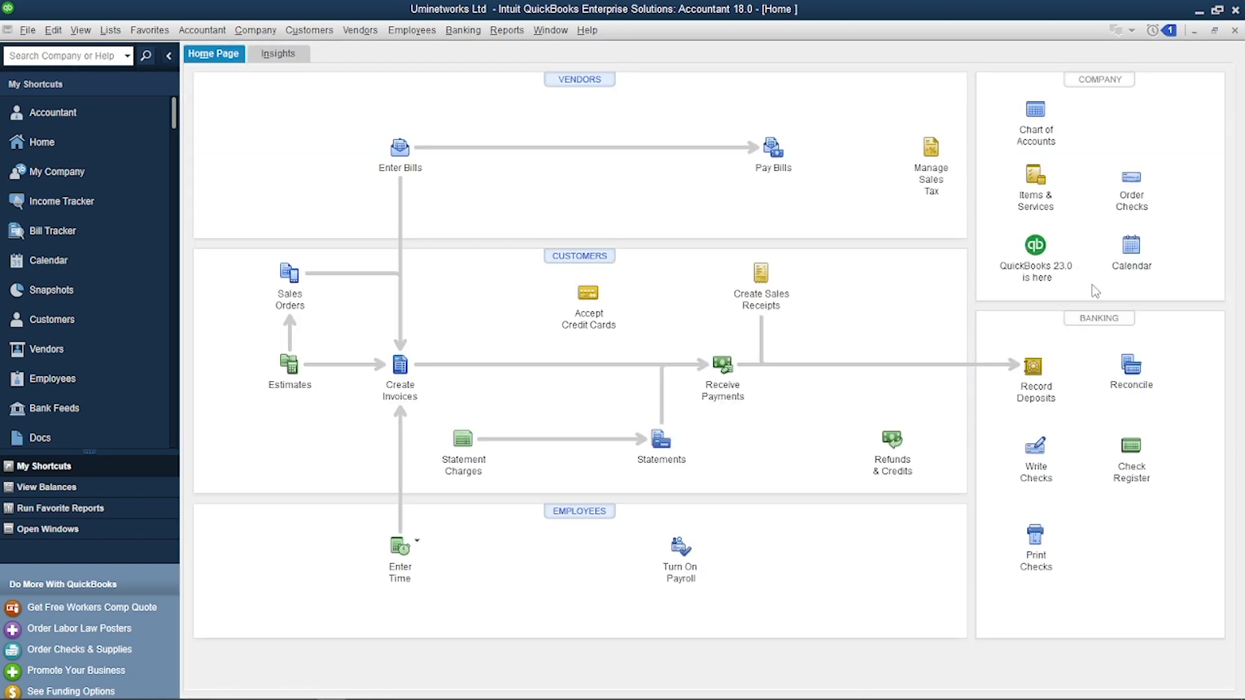
# Step: Open the register of the bank sub-account used for the check from the chart of accounts
pyautogui.click(1036, 111)
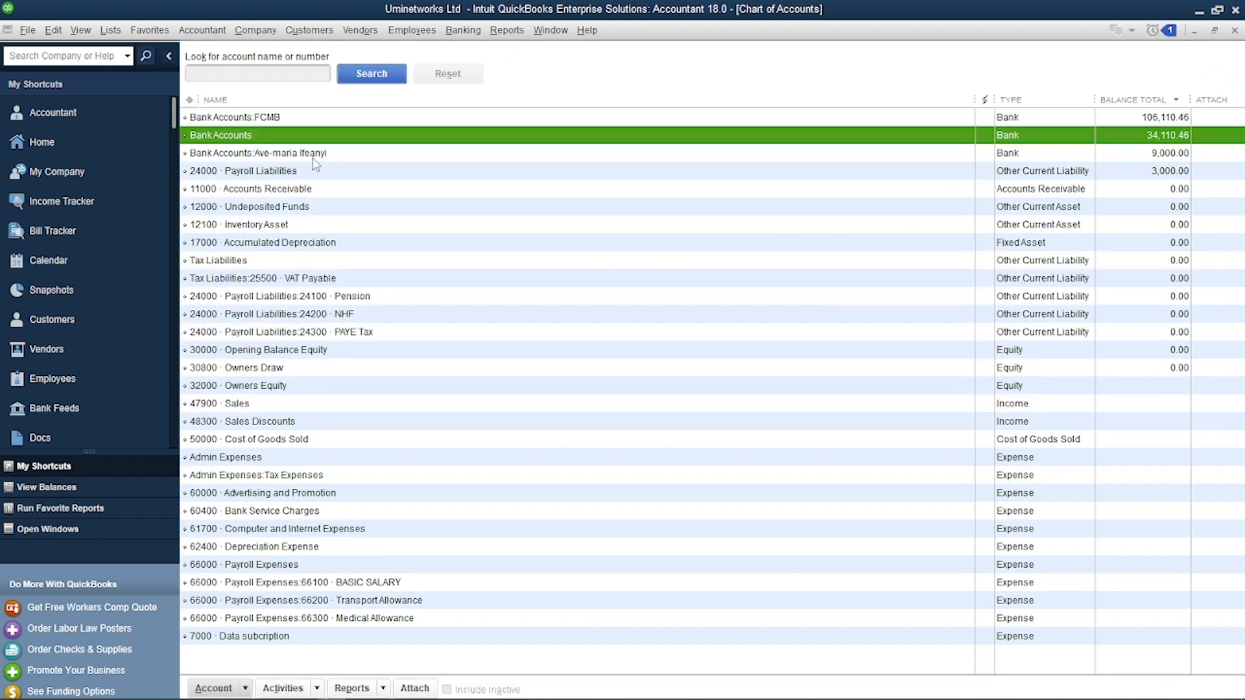
pyautogui.click(351, 150)
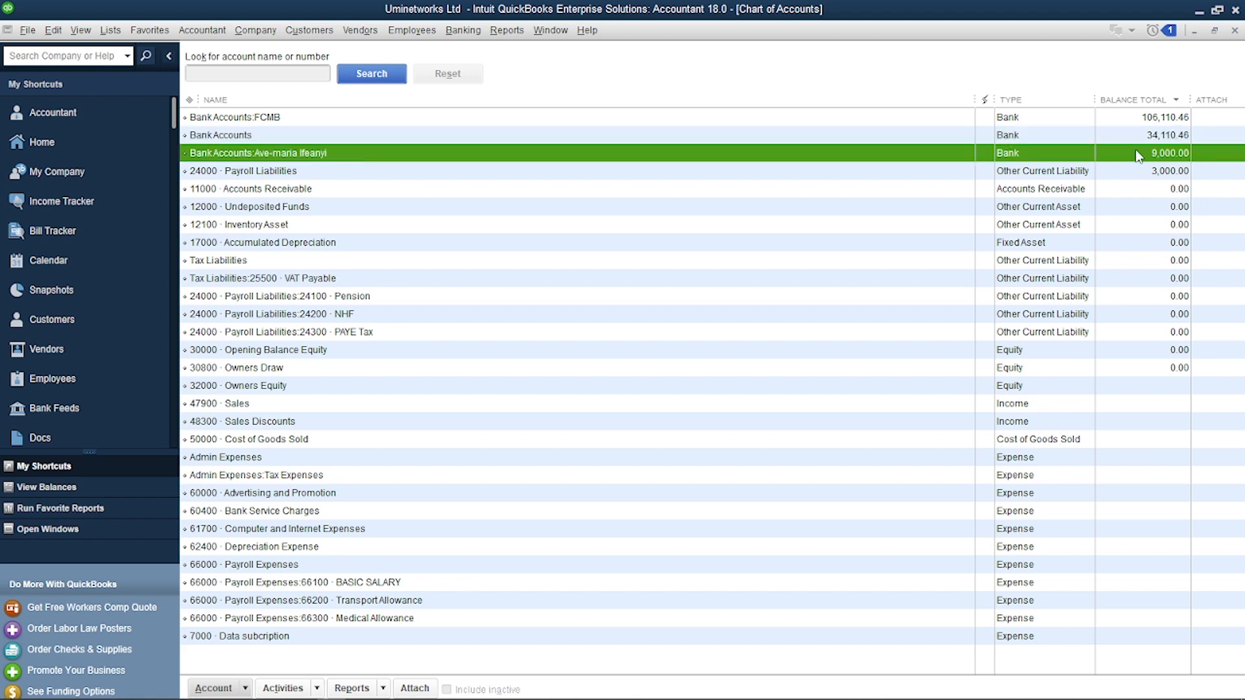
pyautogui.doubleClick(1156, 157)
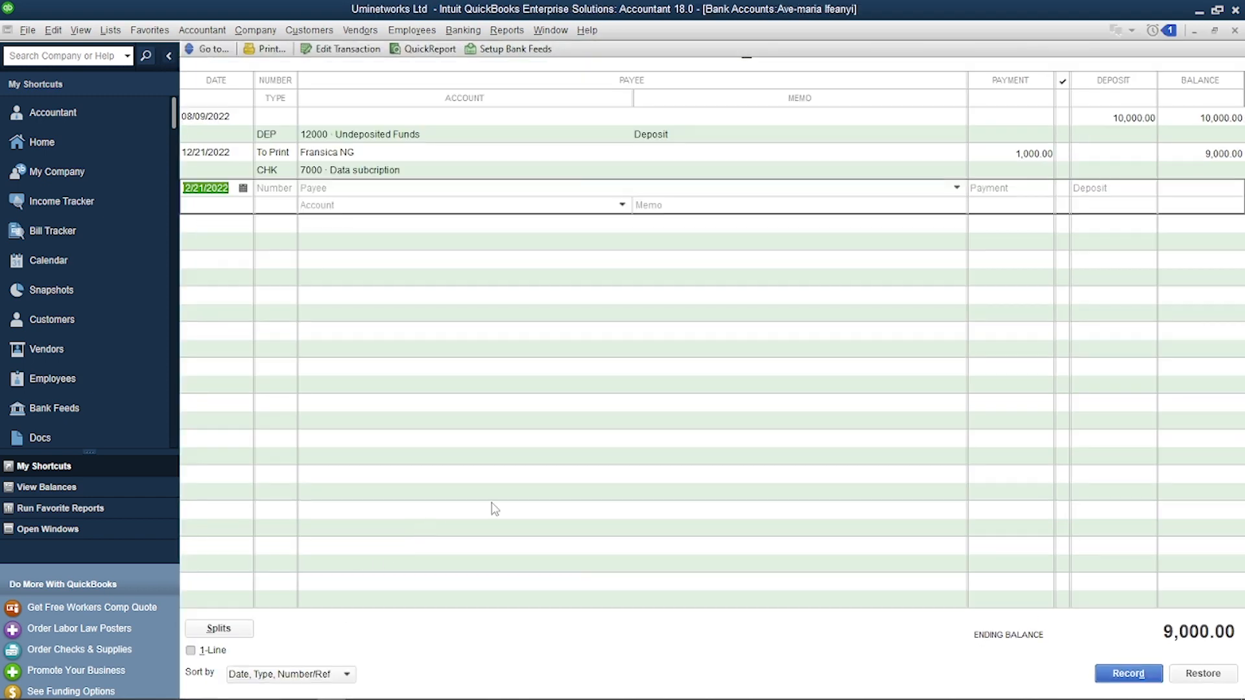
# Step: Examine the 12/21/2022 check entry in the register, and close the register and the chart of accounts
pyautogui.click(351, 156)
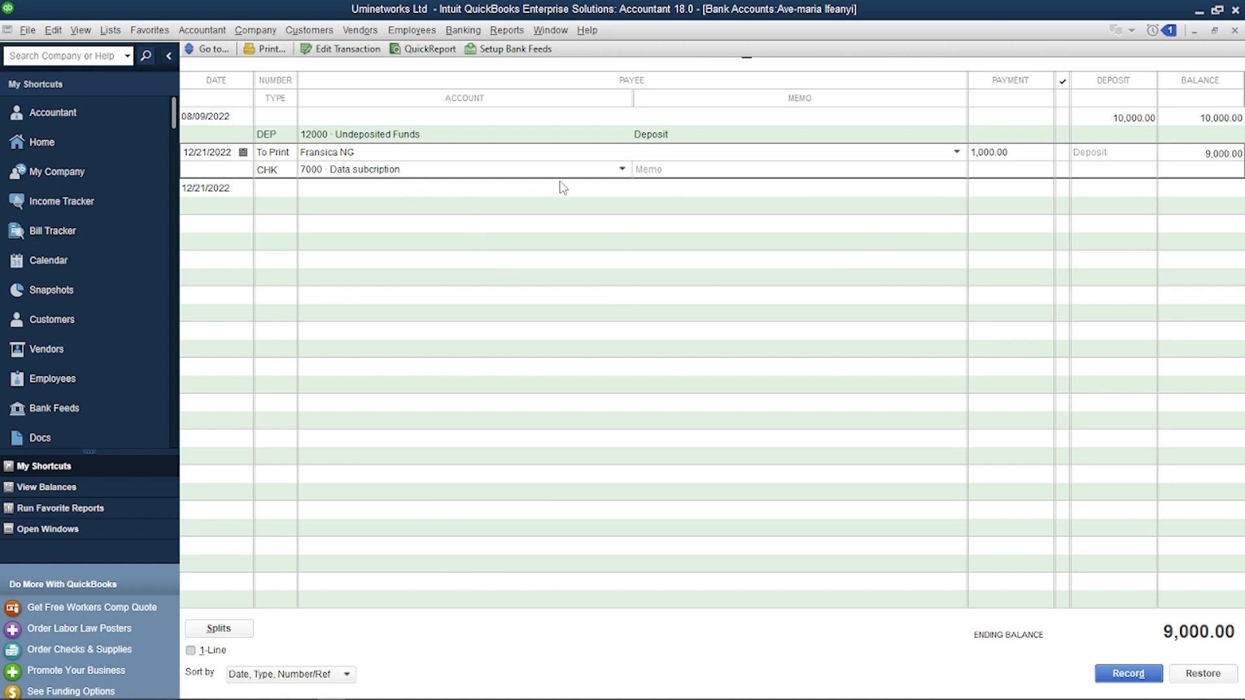
pyautogui.click(441, 150)
pyautogui.click(1236, 31)
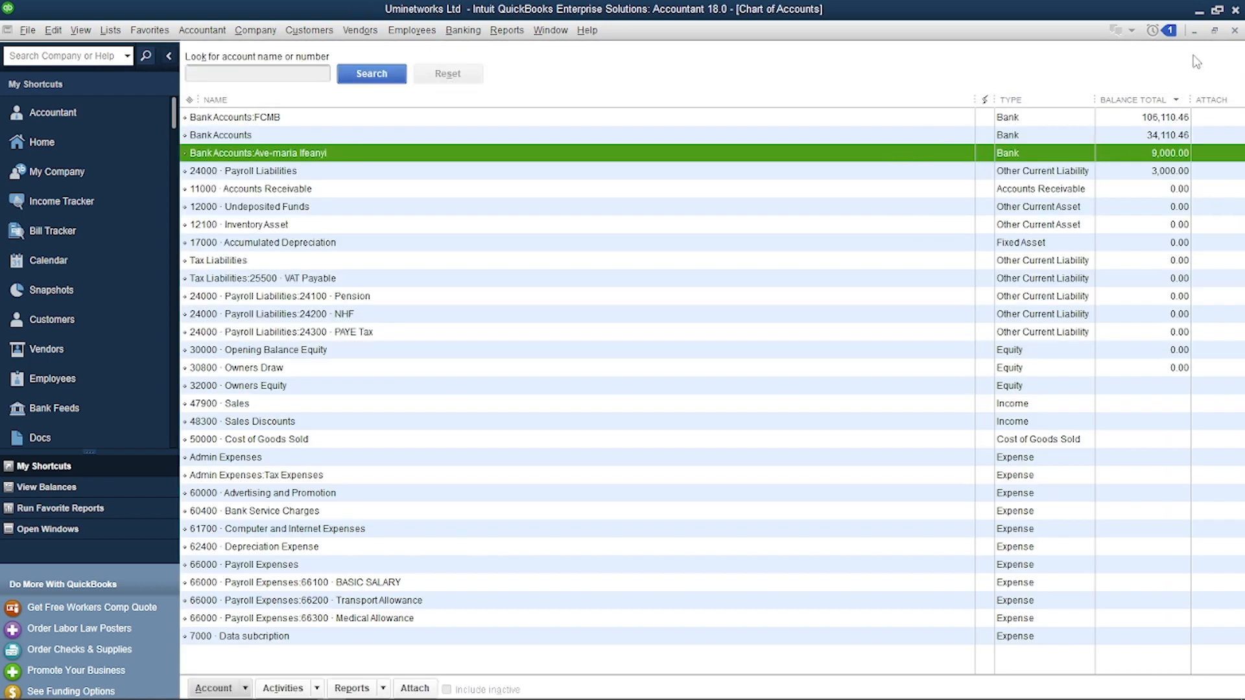
pyautogui.click(1234, 30)
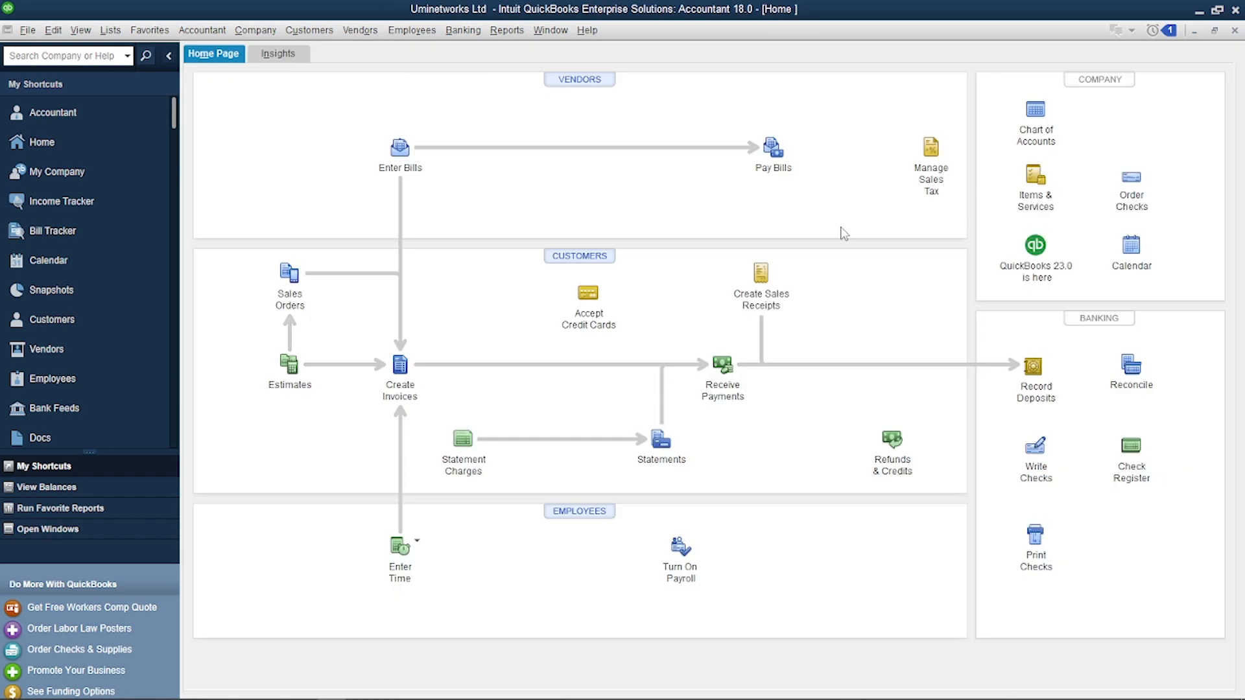